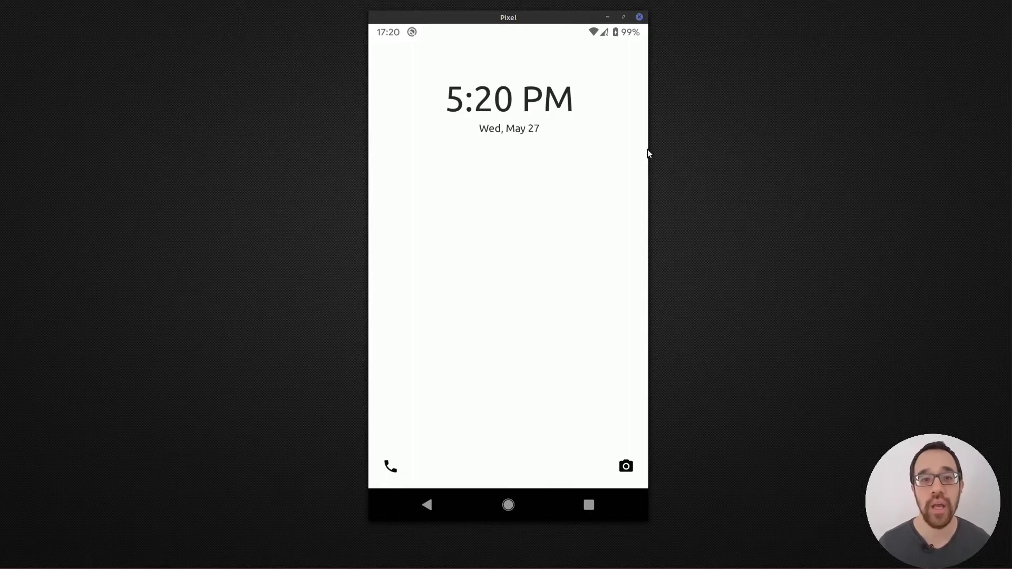
# Try the clock shortcut and the camera gesture, returning to the home screen each time
pyautogui.click(563, 108)
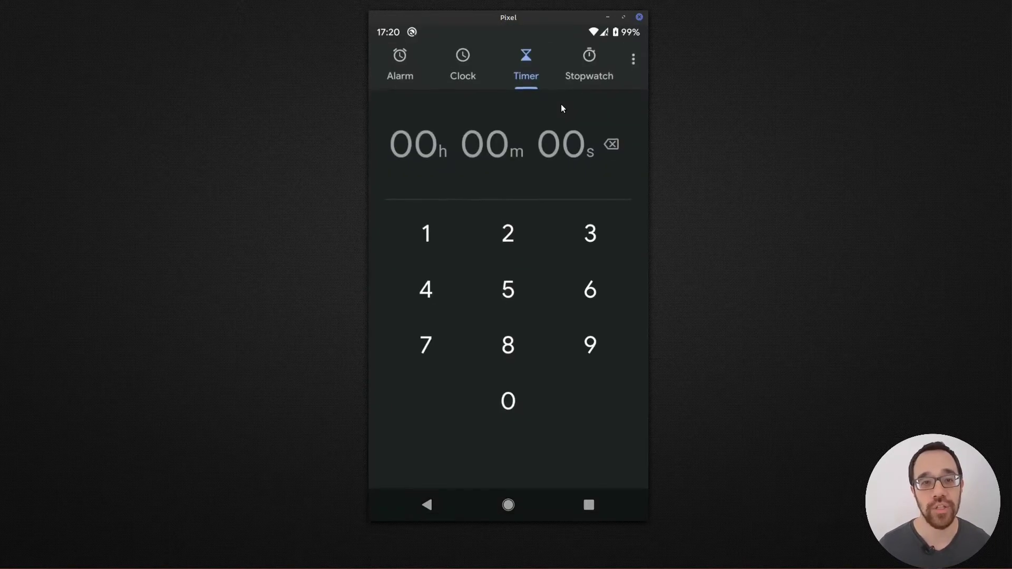
pyautogui.click(507, 503)
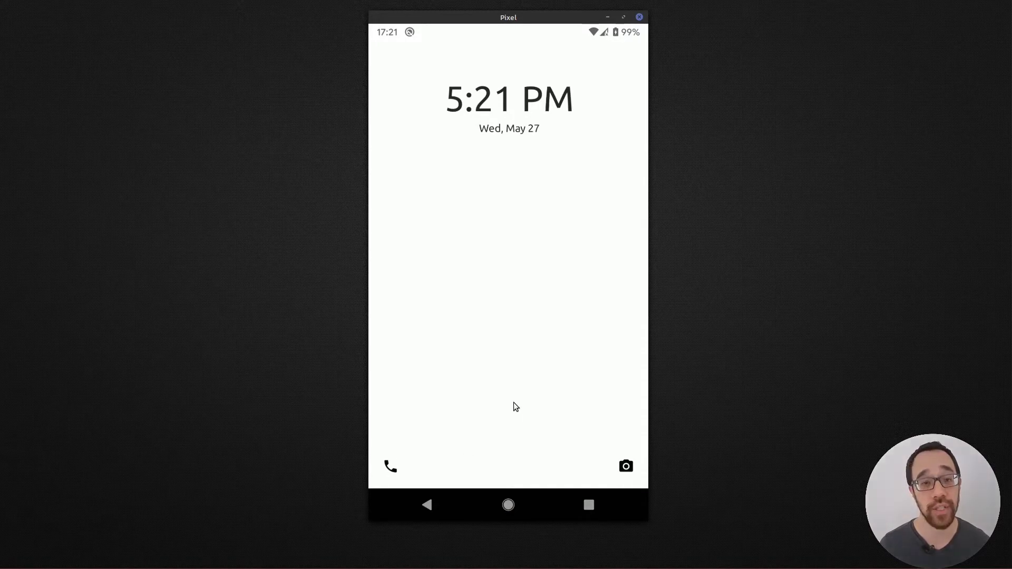
pyautogui.moveTo(625, 470); pyautogui.dragTo(590, 460)
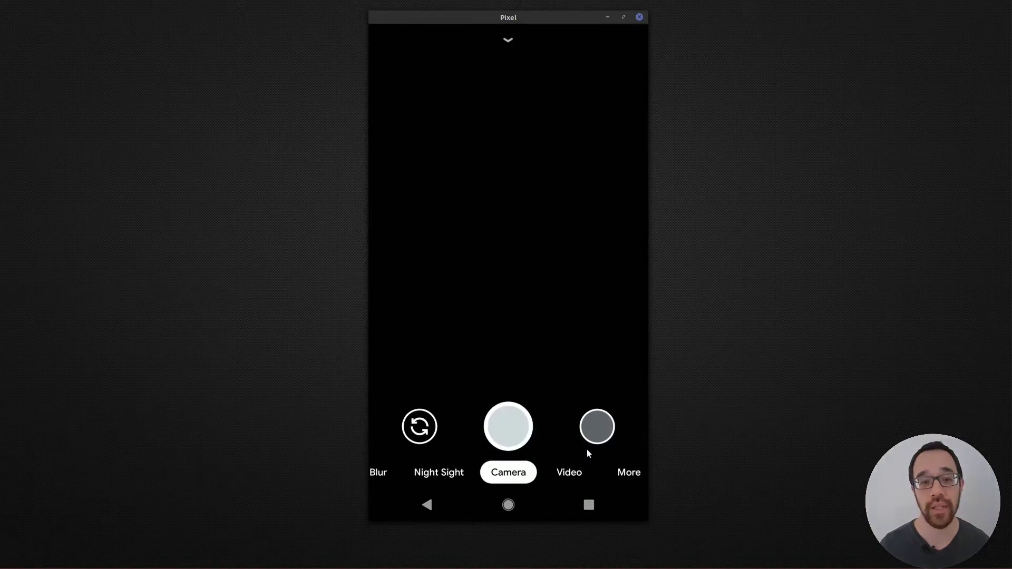
pyautogui.click(510, 501)
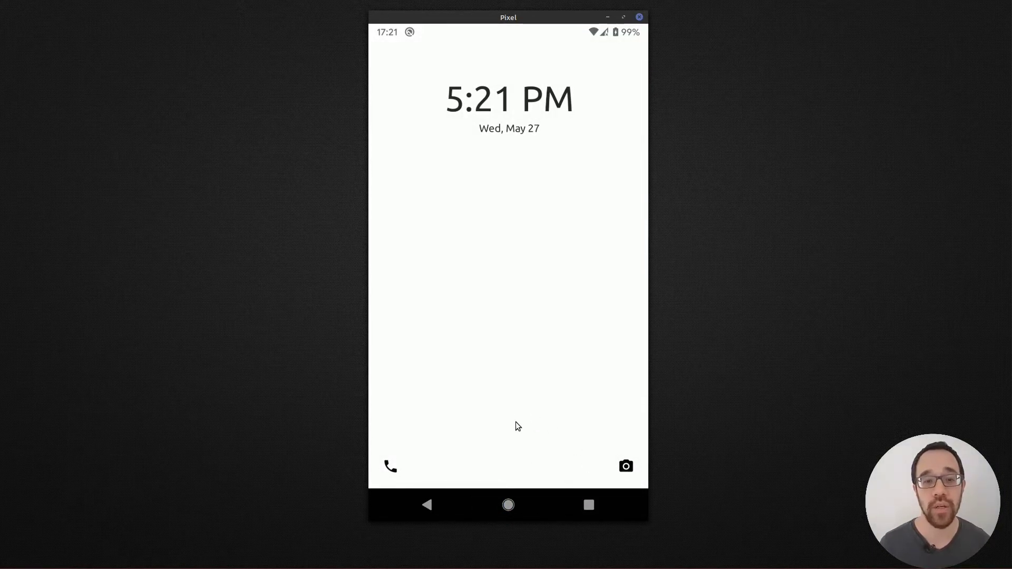
# From Options > Customise Apps, open the Add app picker
pyautogui.moveTo(518, 426); pyautogui.dragTo(528, 128)
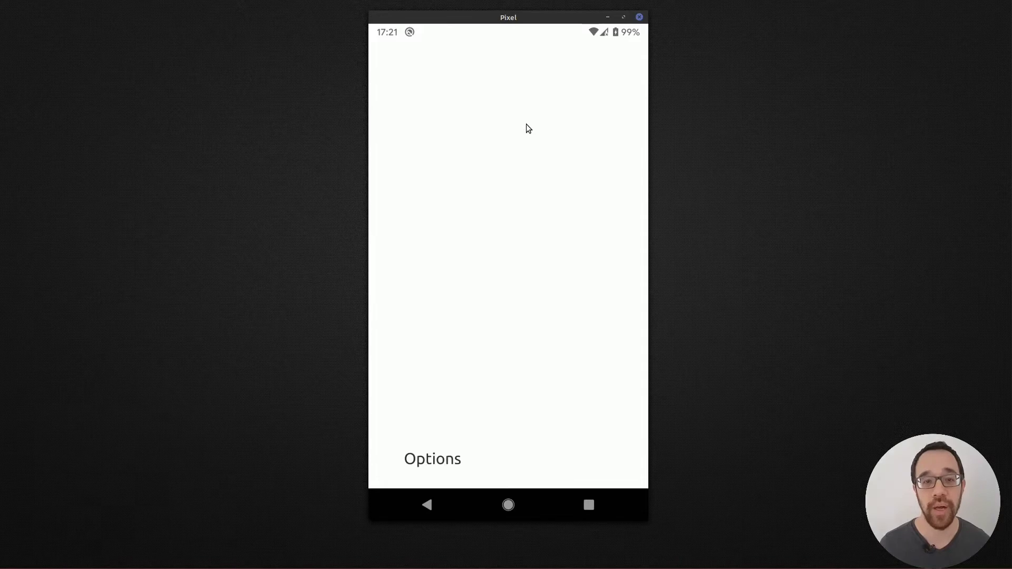
pyautogui.click(444, 463)
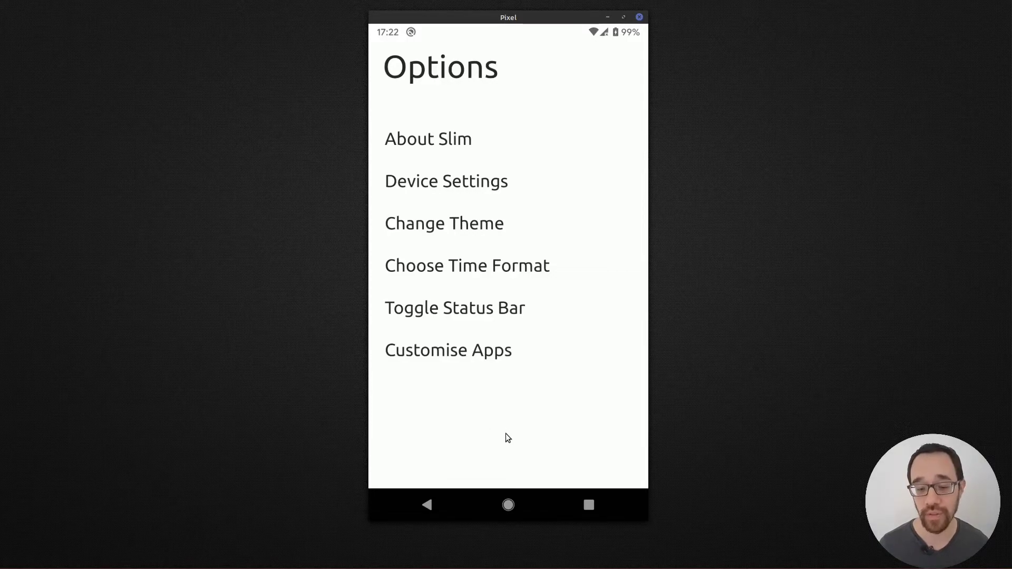
pyautogui.click(449, 359)
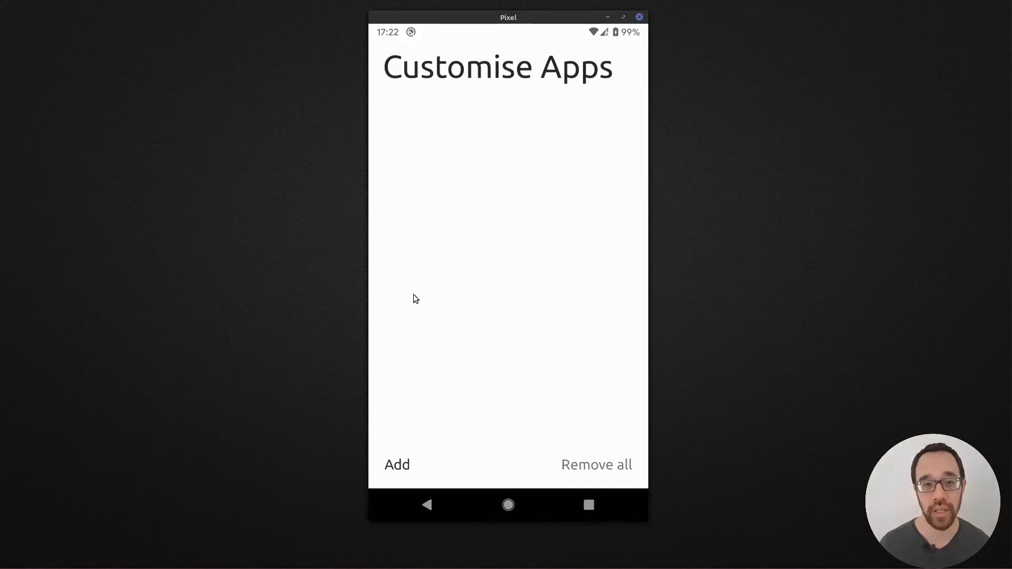
pyautogui.click(396, 465)
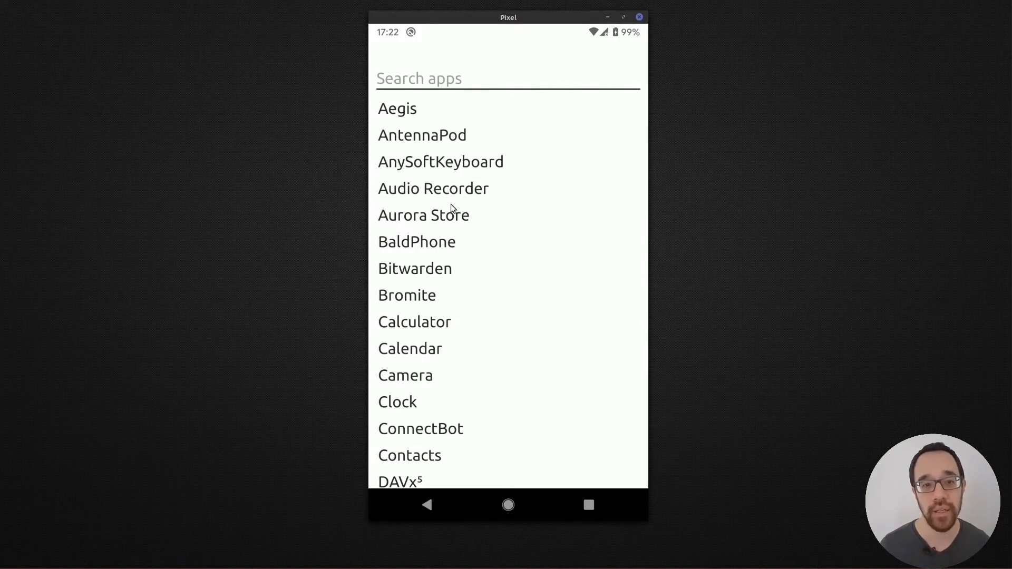
# Add Audio Recorder, Bitwarden and Calculator to the custom app list
pyautogui.click(431, 193)
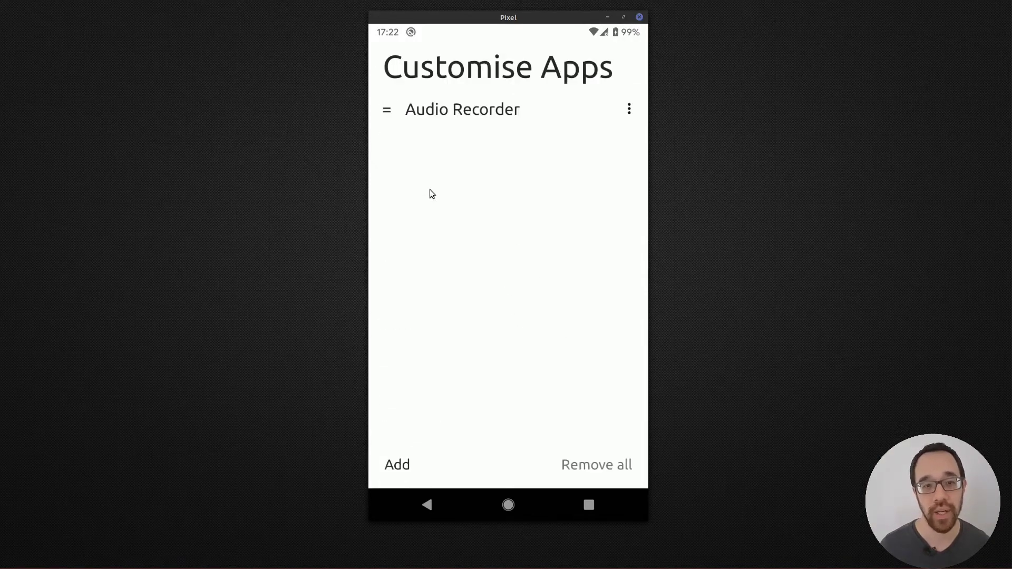
pyautogui.click(404, 466)
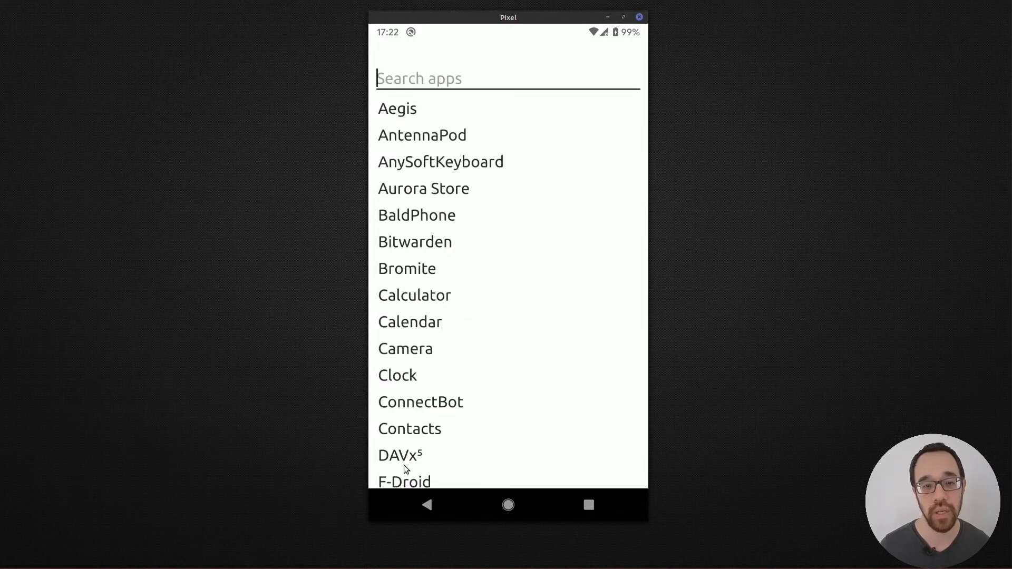
pyautogui.click(411, 244)
pyautogui.click(396, 466)
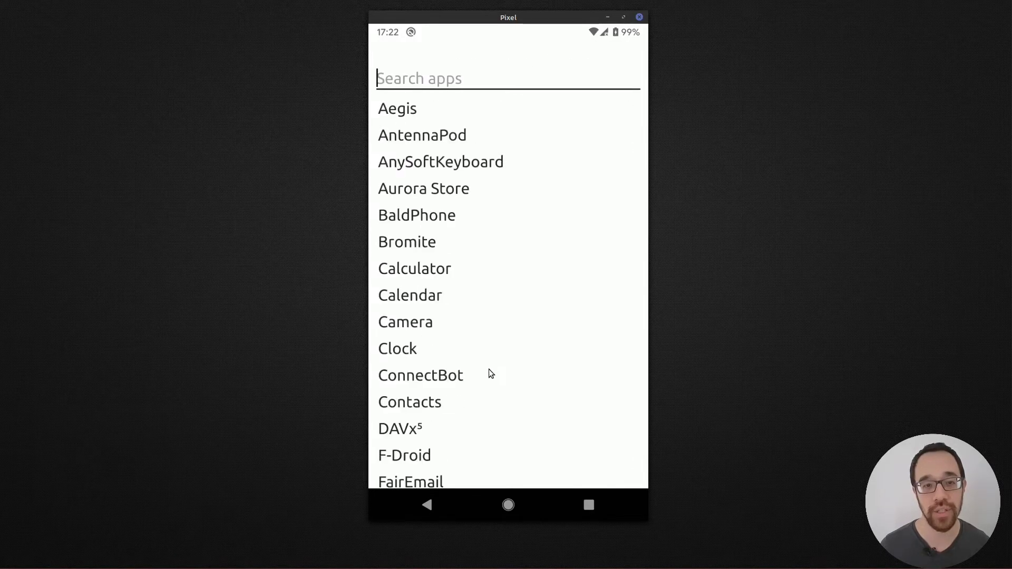
pyautogui.click(427, 274)
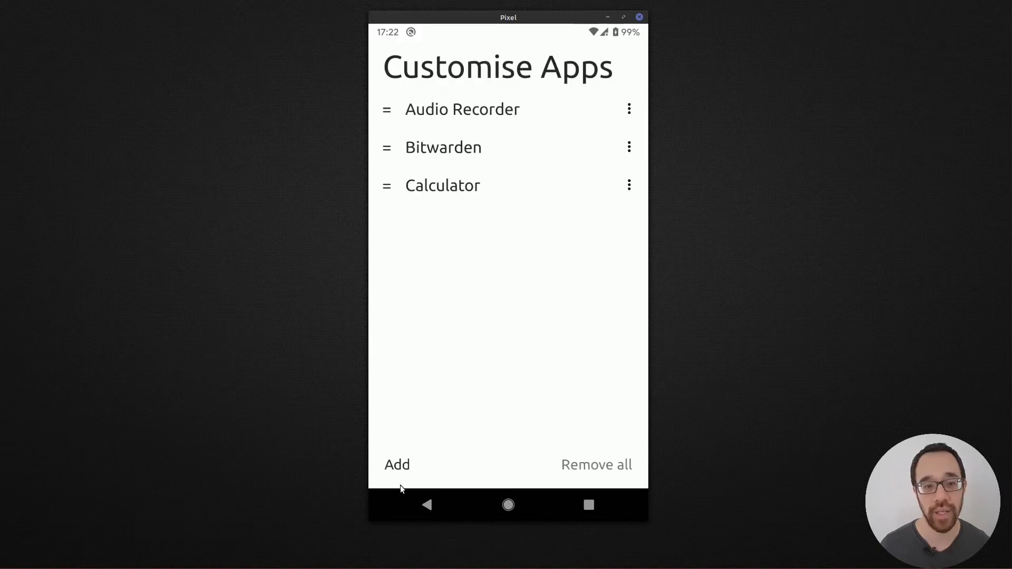
# Add FairEmail, Joplin and OsmAnd~ to the custom app list
pyautogui.click(397, 466)
pyautogui.scroll(-5, 436, 388)
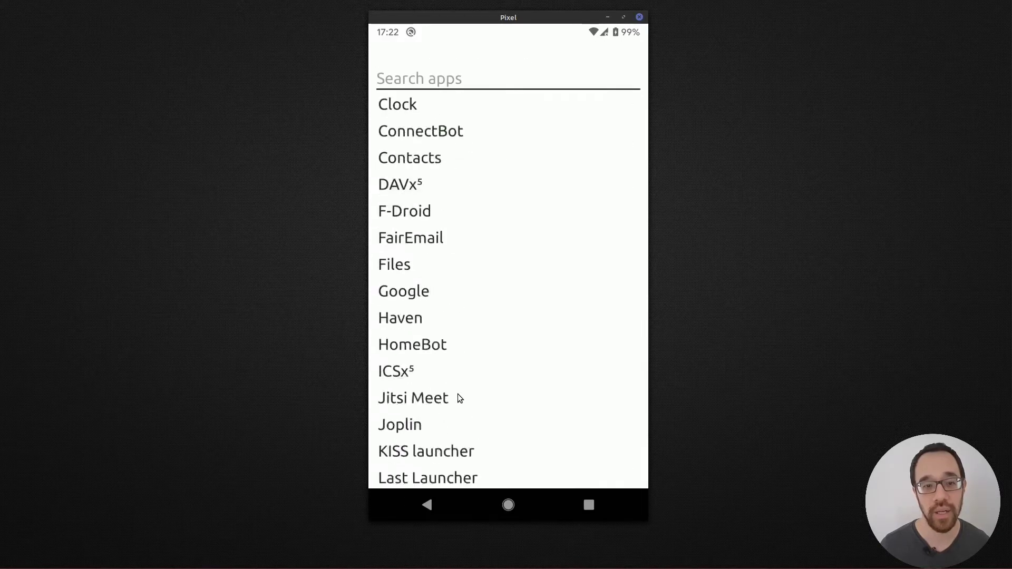
pyautogui.click(406, 195)
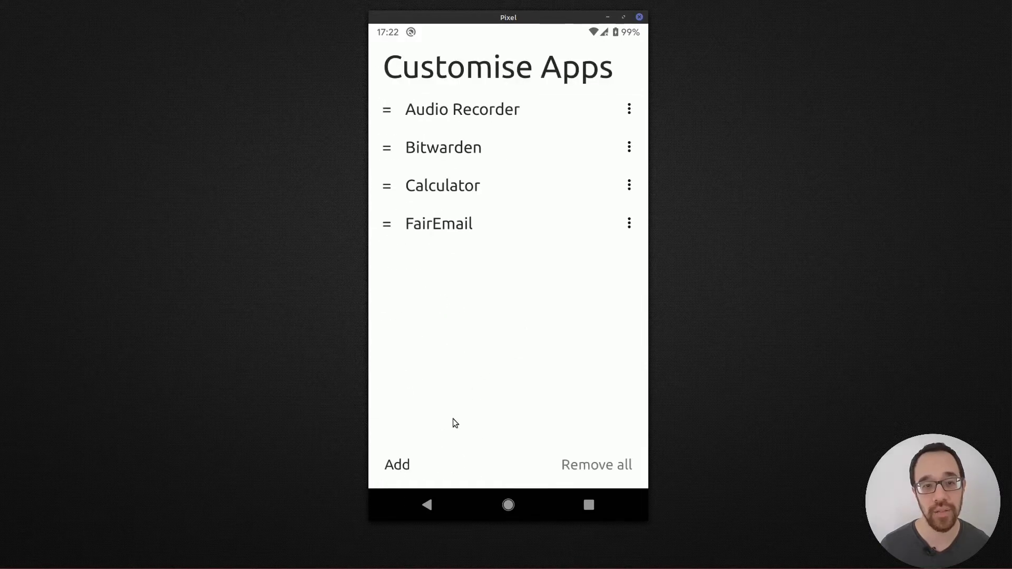
pyautogui.click(398, 465)
pyautogui.scroll(-5, 494, 361)
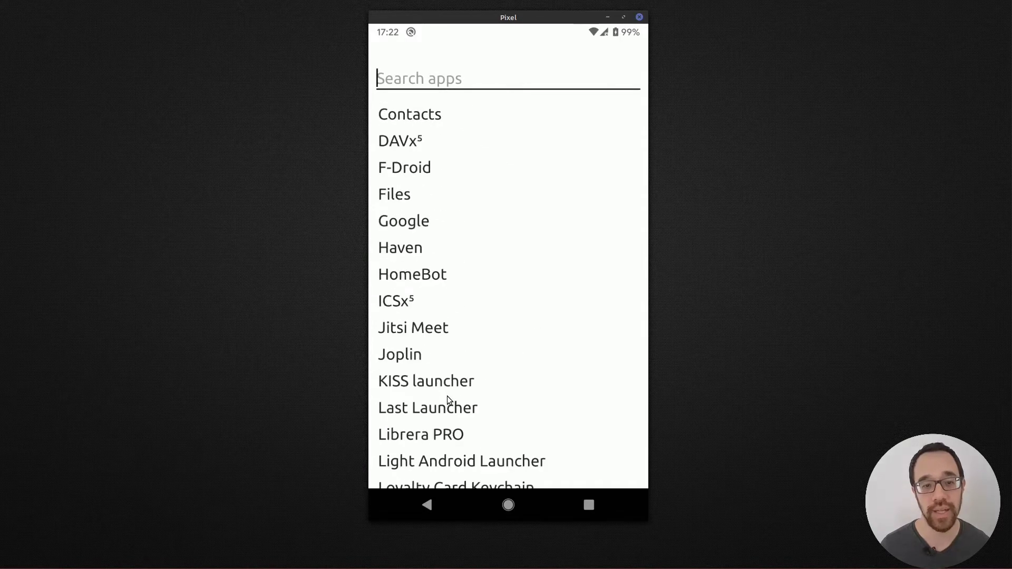
pyautogui.click(400, 356)
pyautogui.click(399, 465)
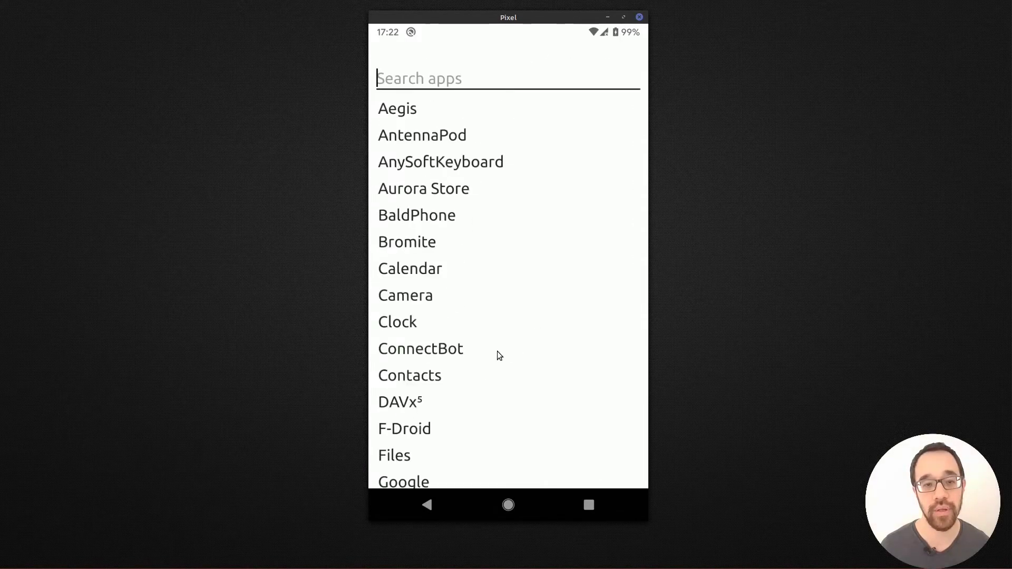
pyautogui.scroll(-10, 490, 361)
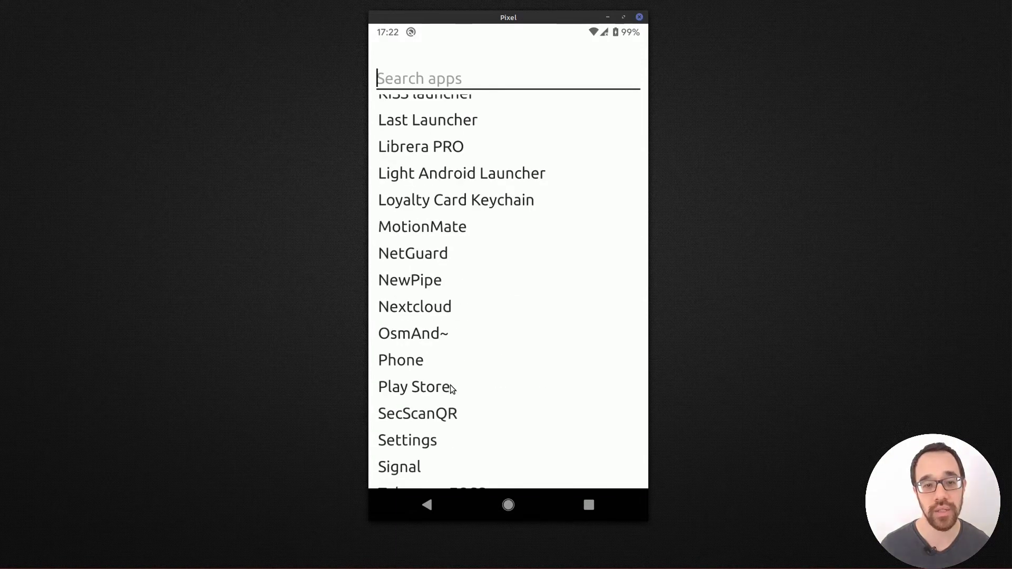
pyautogui.click(431, 337)
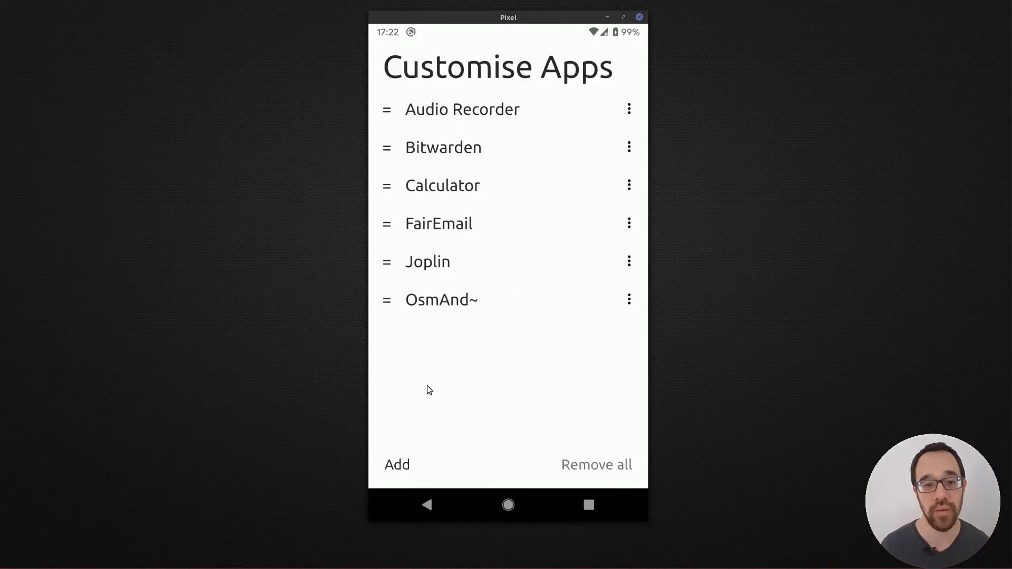
# Add Signal, then go back to the home screen to see the added apps
pyautogui.click(394, 468)
pyautogui.scroll(-10, 487, 431)
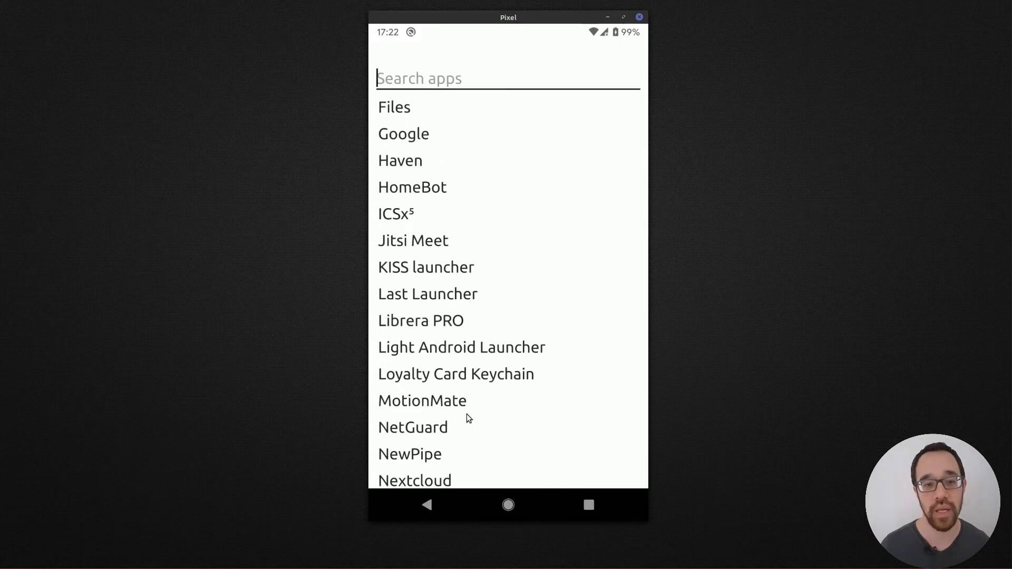
pyautogui.scroll(-3, 461, 411)
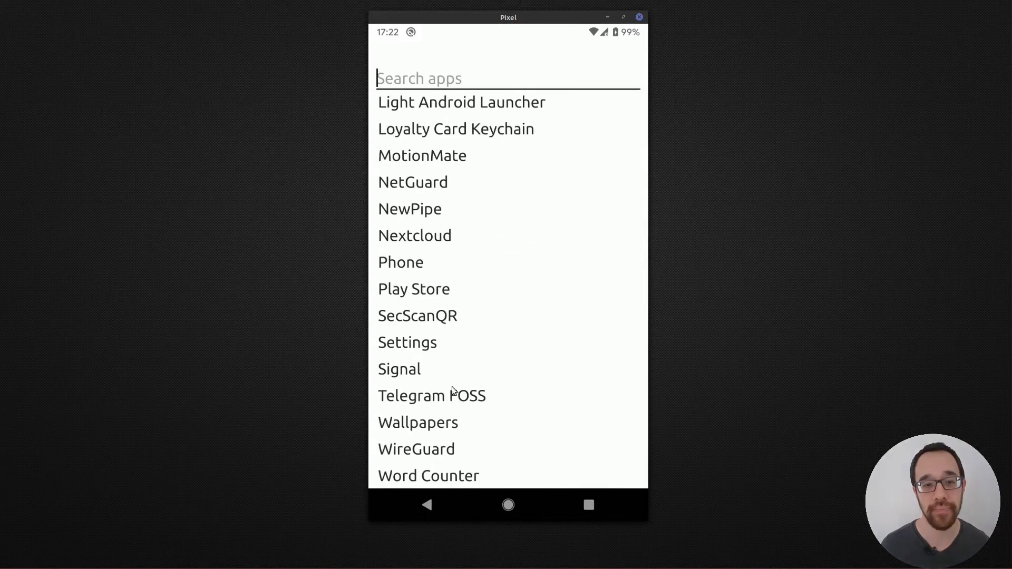
pyautogui.click(413, 372)
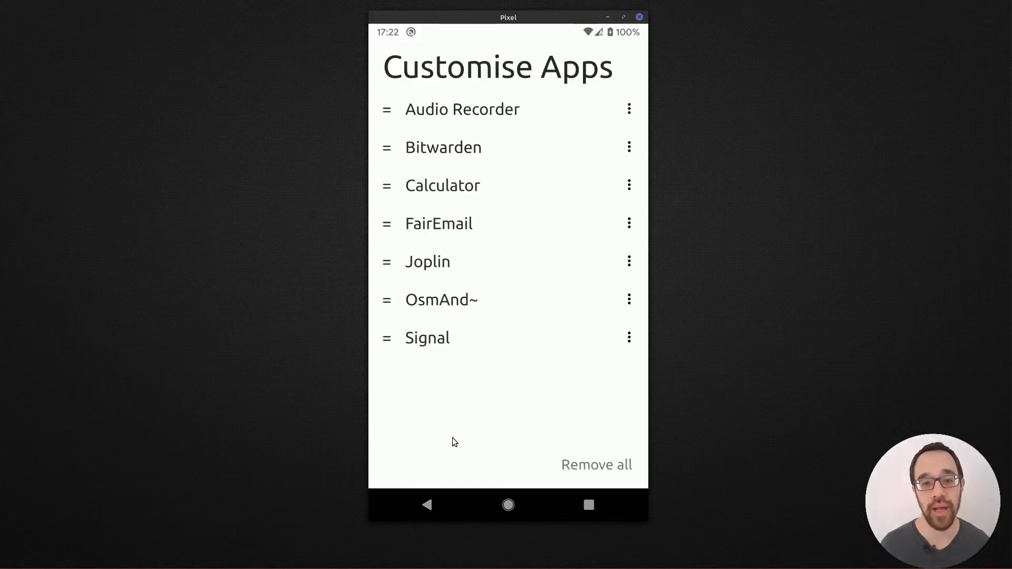
pyautogui.click(508, 504)
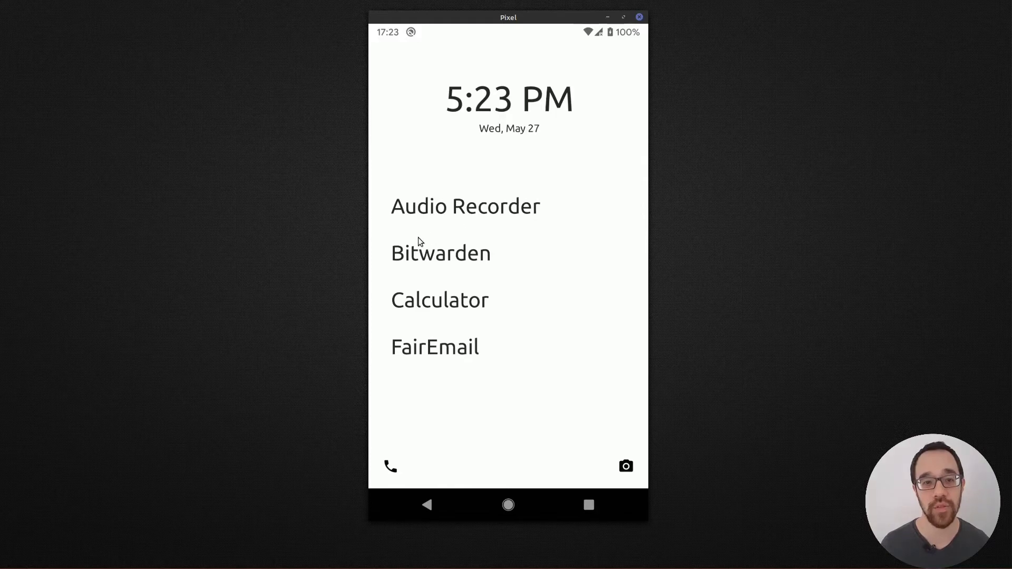
# Swipe up on the home screen to reveal the launcher's Options, and open Options
pyautogui.moveTo(505, 423); pyautogui.dragTo(519, 206)
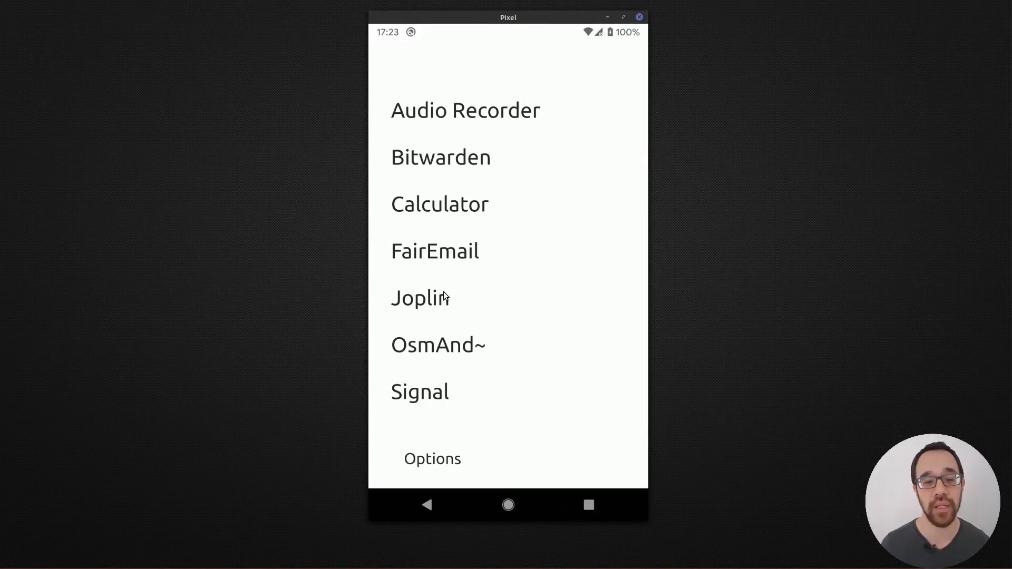
pyautogui.moveTo(536, 237); pyautogui.dragTo(530, 378)
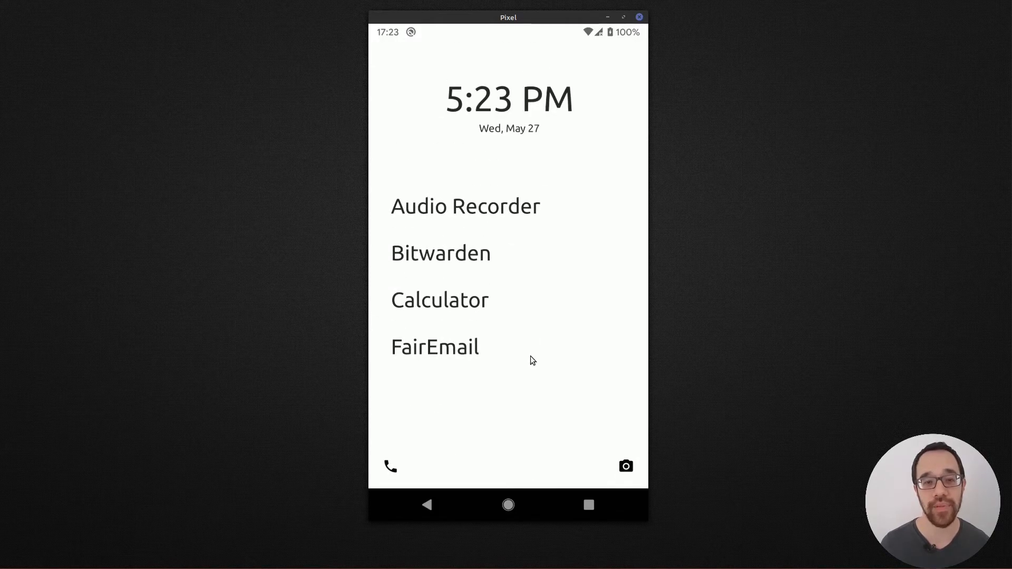
pyautogui.moveTo(530, 359); pyautogui.dragTo(535, 219)
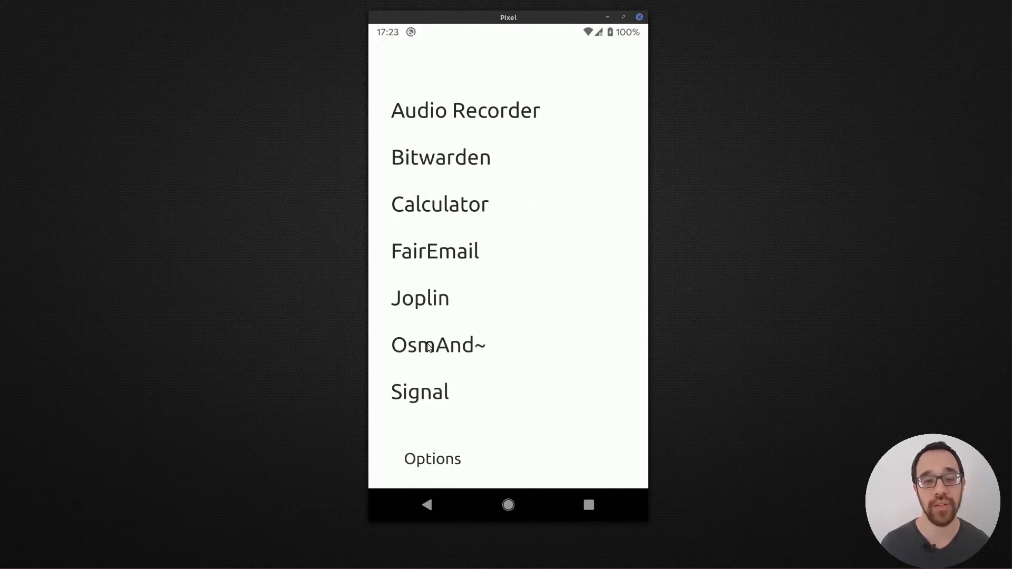
pyautogui.click(443, 462)
# In Customise Apps, rename Bitwarden to Passwords
pyautogui.click(452, 361)
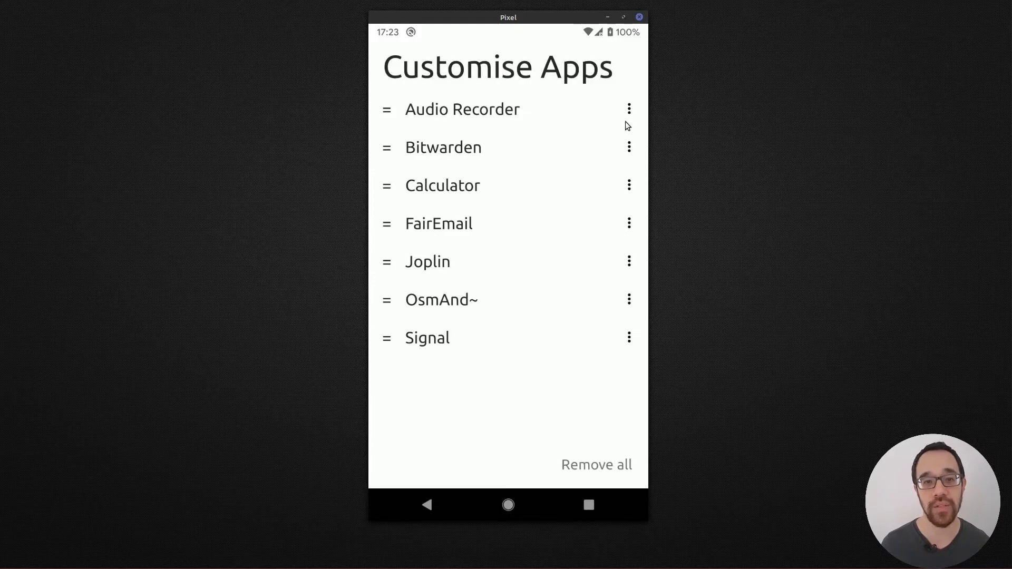
pyautogui.click(629, 147)
pyautogui.click(562, 181)
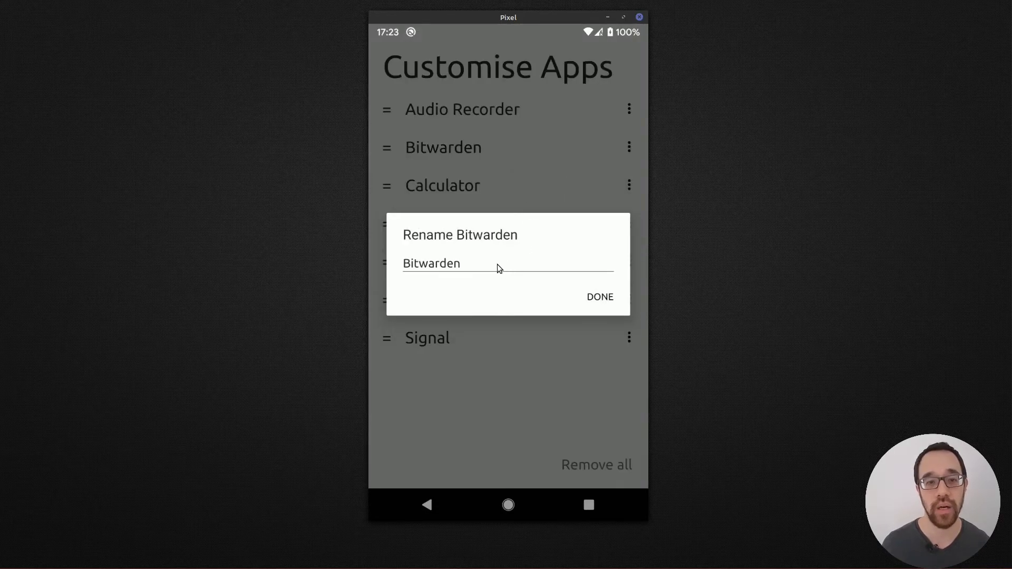
pyautogui.doubleClick(413, 264)
pyautogui.write('Passwords')
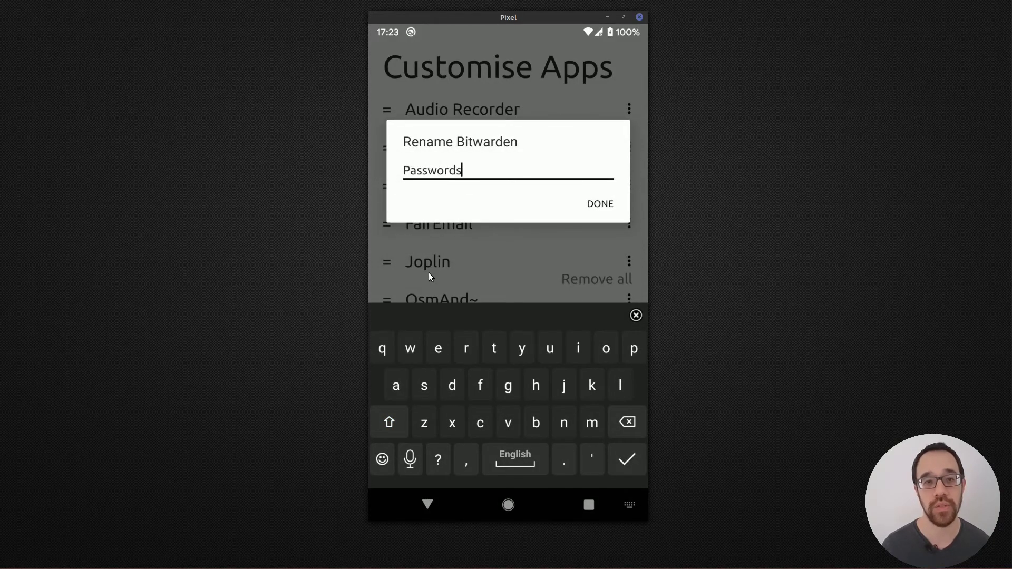
pyautogui.press('Return')
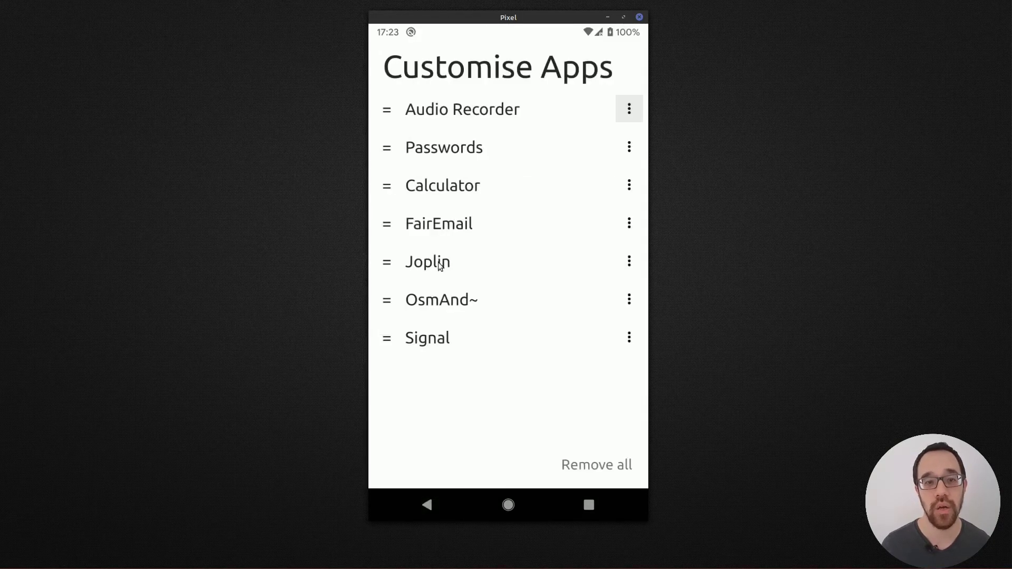
# Rename FairEmail to Email and return to the home screen
pyautogui.click(627, 224)
pyautogui.click(579, 253)
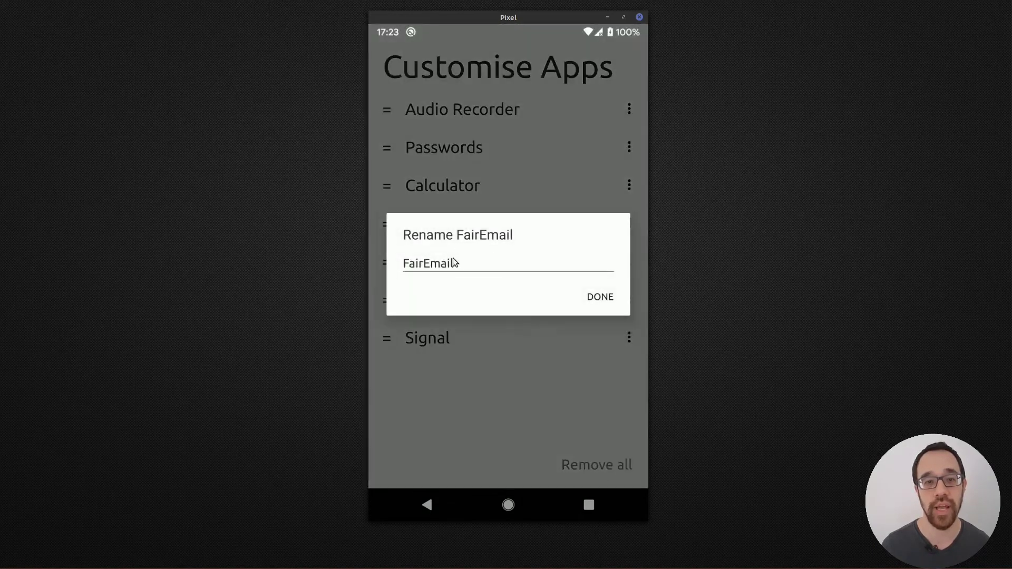
pyautogui.click(427, 268)
pyautogui.press('BackSpace')
pyautogui.press('BackSpace')
pyautogui.press('BackSpace')
pyautogui.press('BackSpace')
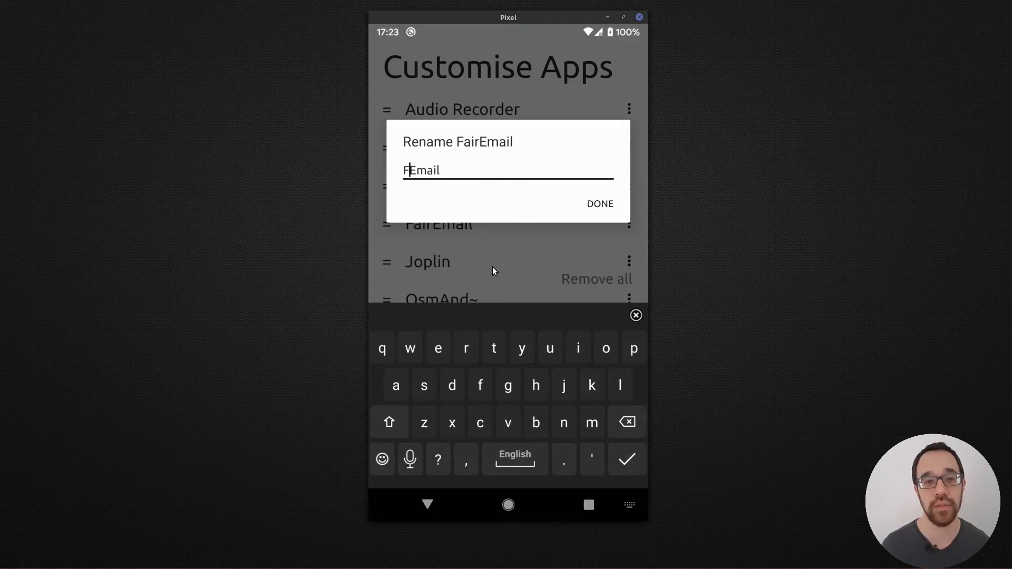
pyautogui.click(494, 270)
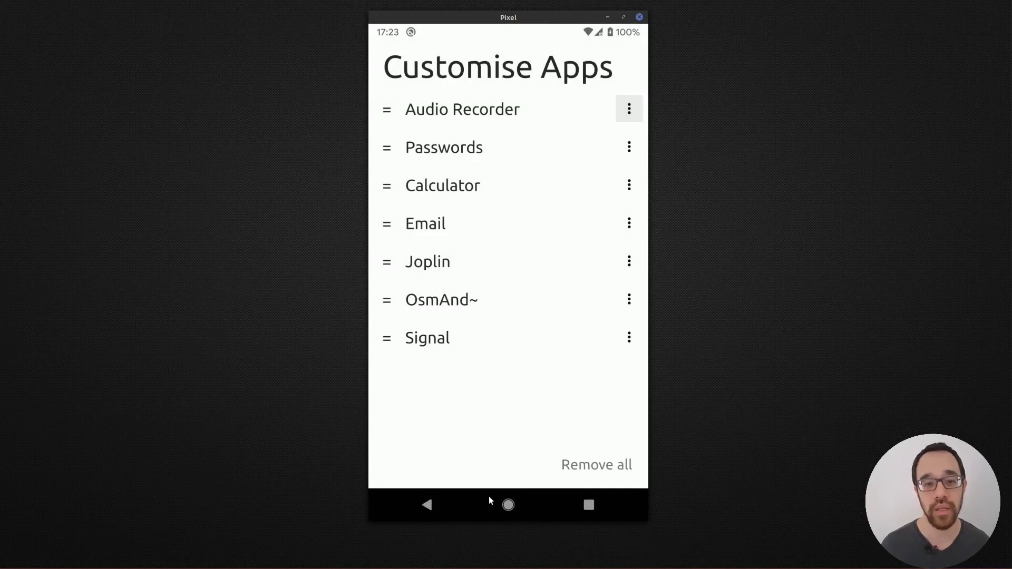
pyautogui.click(506, 506)
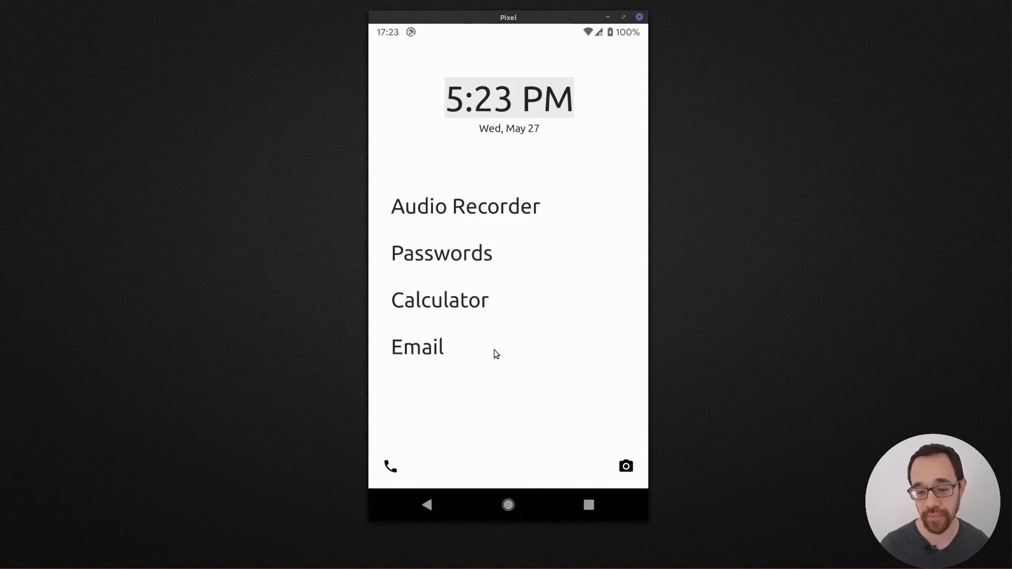
# Change the launcher theme to the black Midnight theme, after briefly trying Jupiter
pyautogui.moveTo(495, 415); pyautogui.dragTo(497, 314)
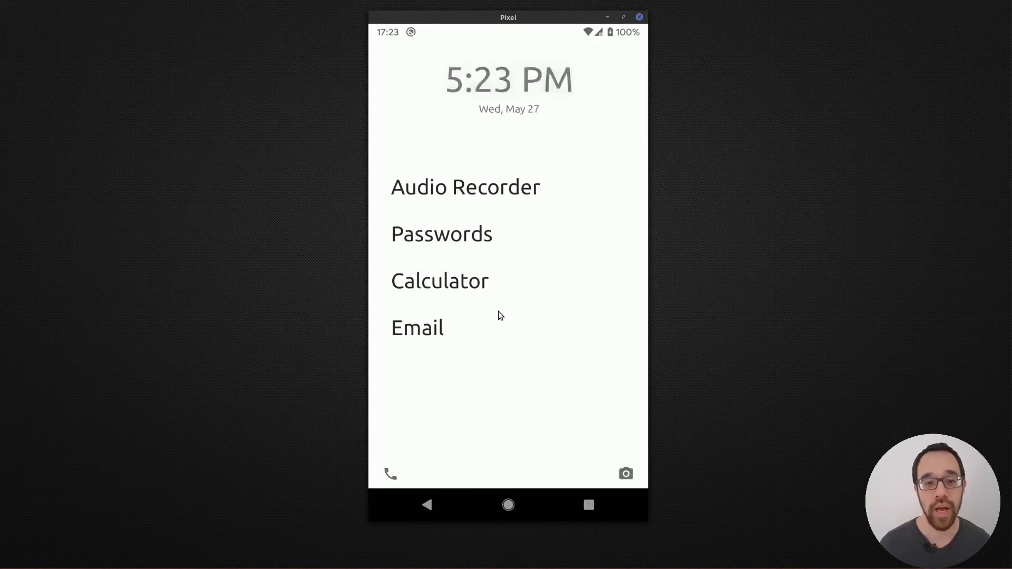
pyautogui.click(432, 465)
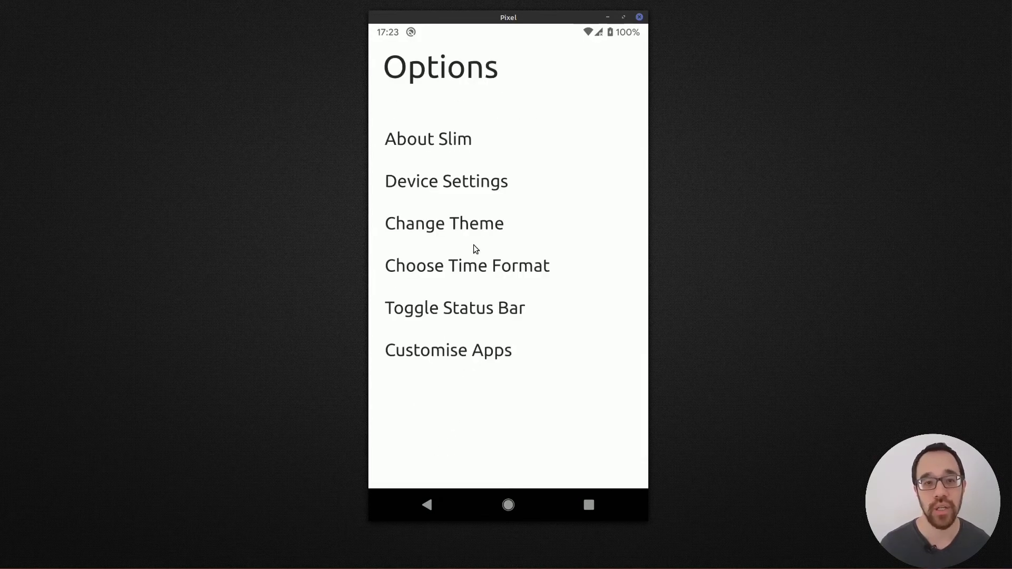
pyautogui.click(458, 227)
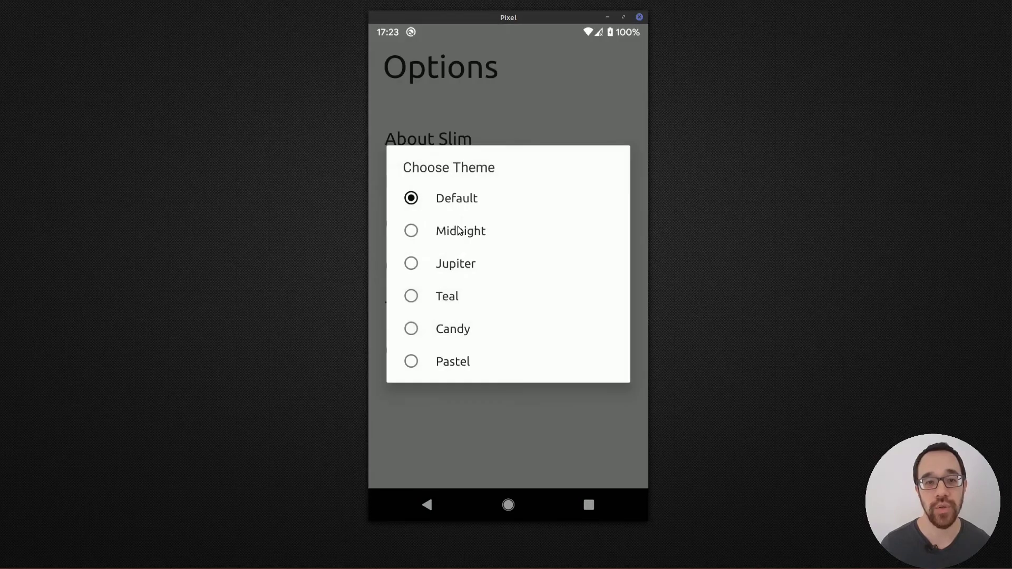
pyautogui.click(455, 266)
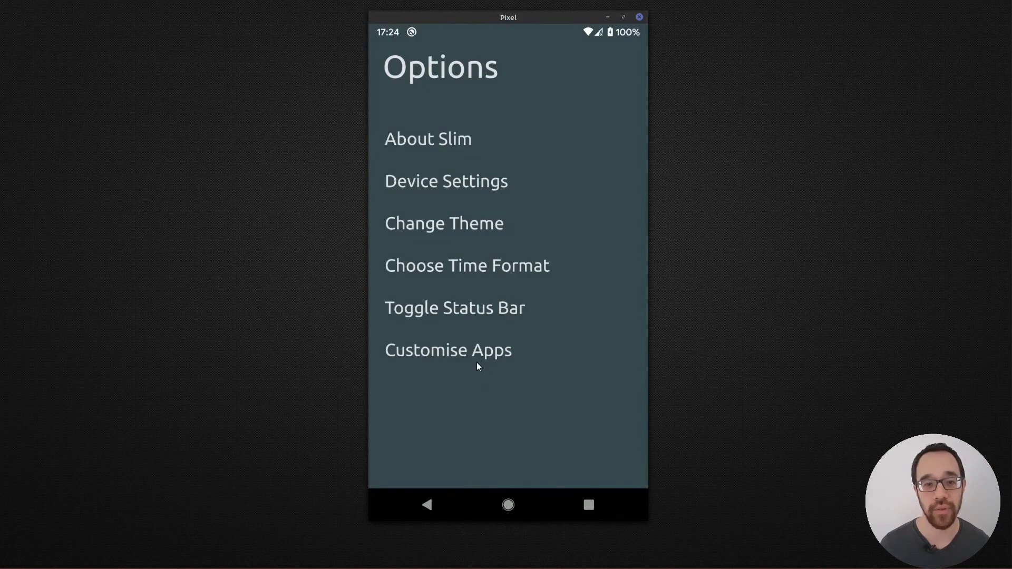
pyautogui.click(459, 234)
pyautogui.click(443, 232)
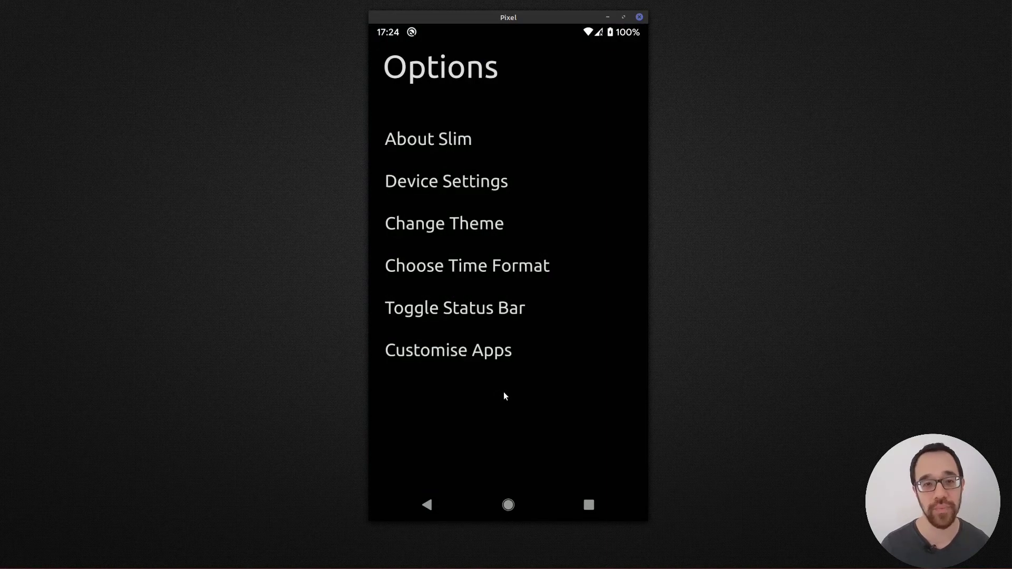
# Toggle the status bar off and back on, and switch the clock to 24-hour format
pyautogui.click(504, 314)
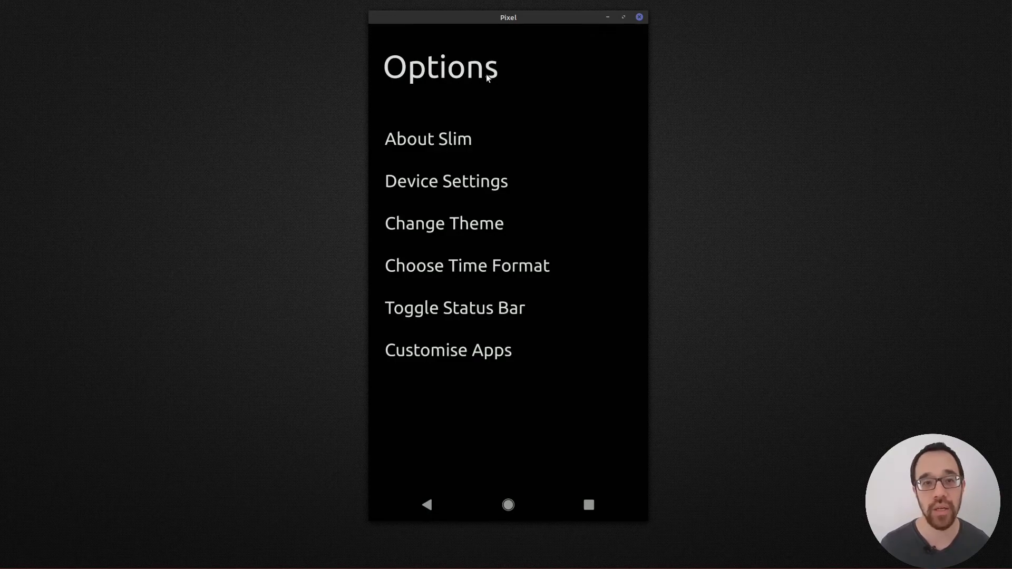
pyautogui.click(454, 310)
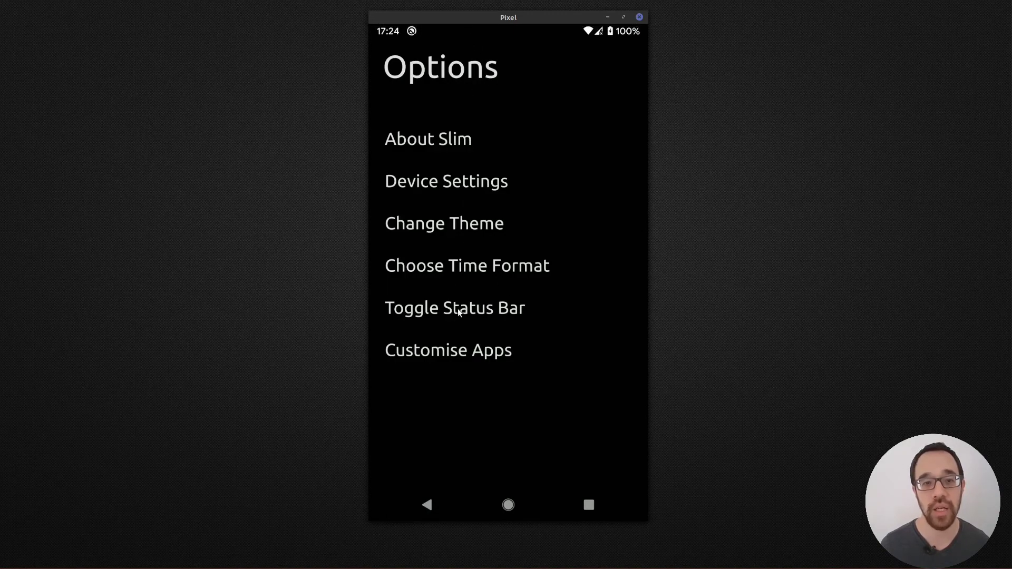
pyautogui.click(465, 275)
pyautogui.click(458, 265)
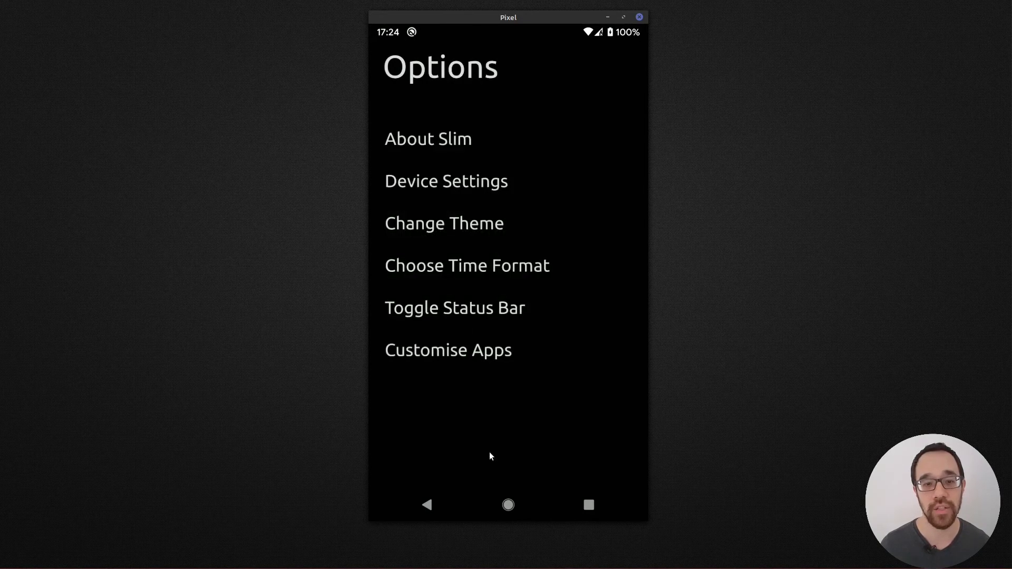
pyautogui.click(506, 507)
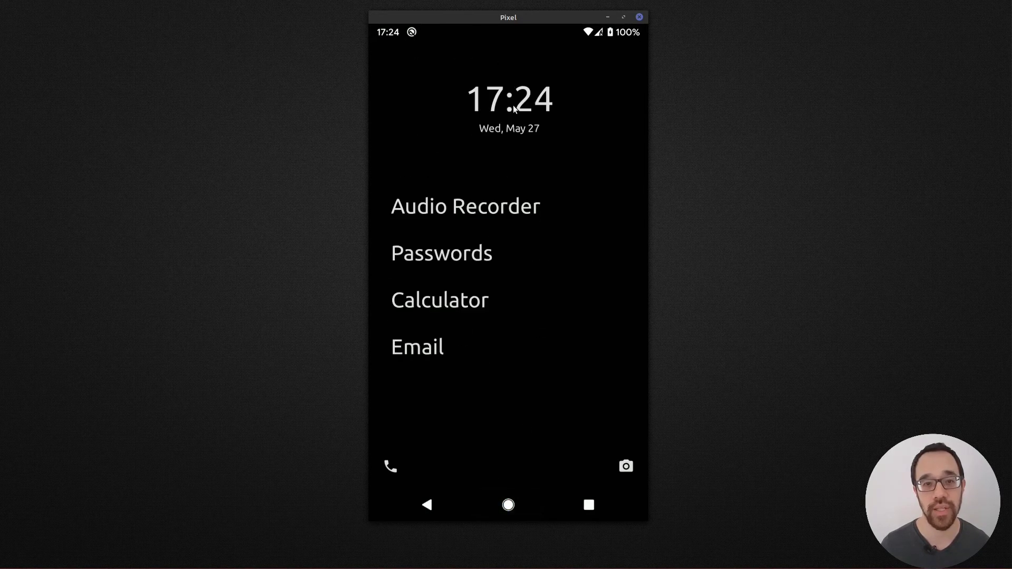